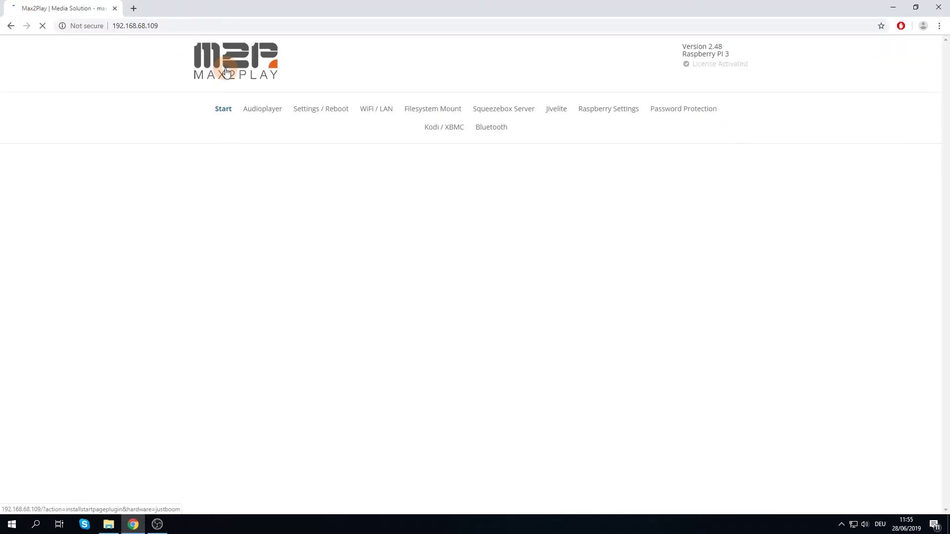
- Open Logitech Media Server's web administration from Max2Play's Squeezebox Server page
click(527, 109)
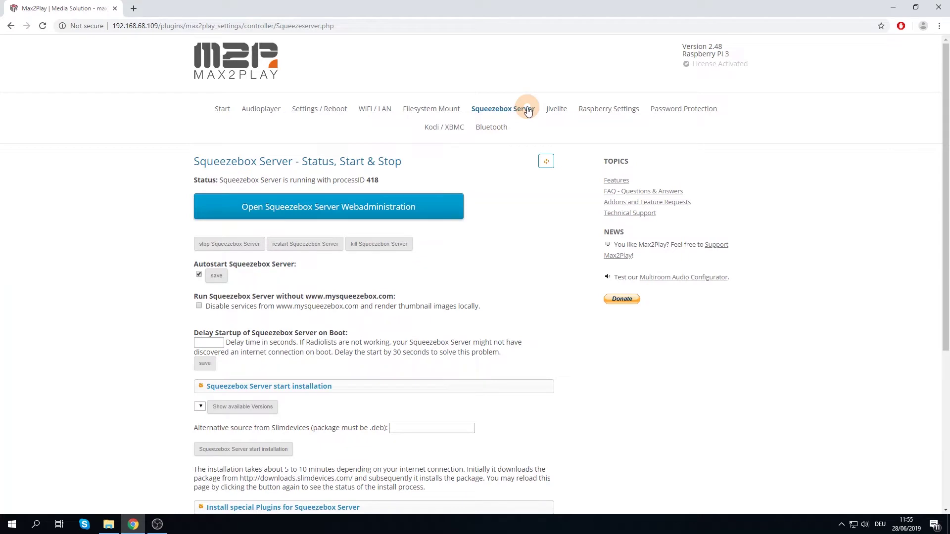
click(442, 211)
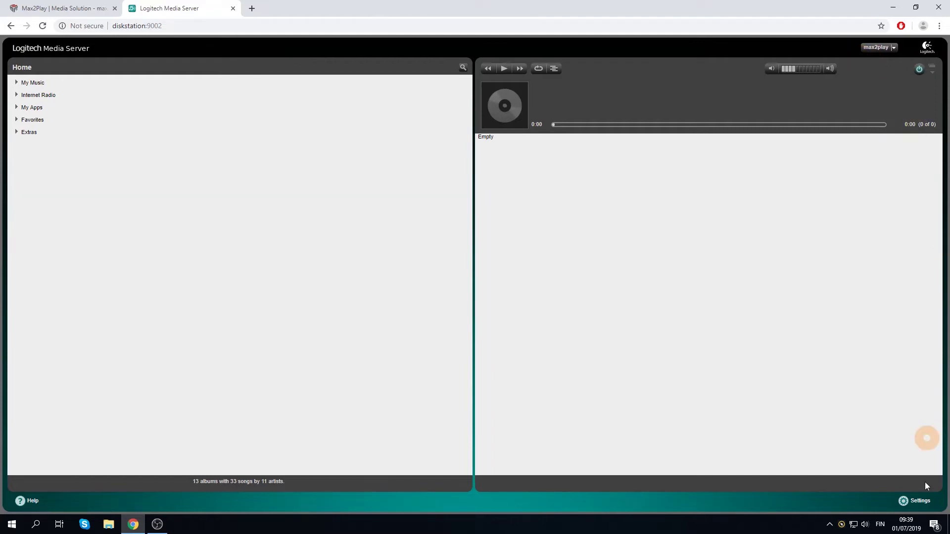
- Enable the 'Spotify for Squeezebox' (Spotty) plugin in the server's Plugins settings and apply it
click(917, 502)
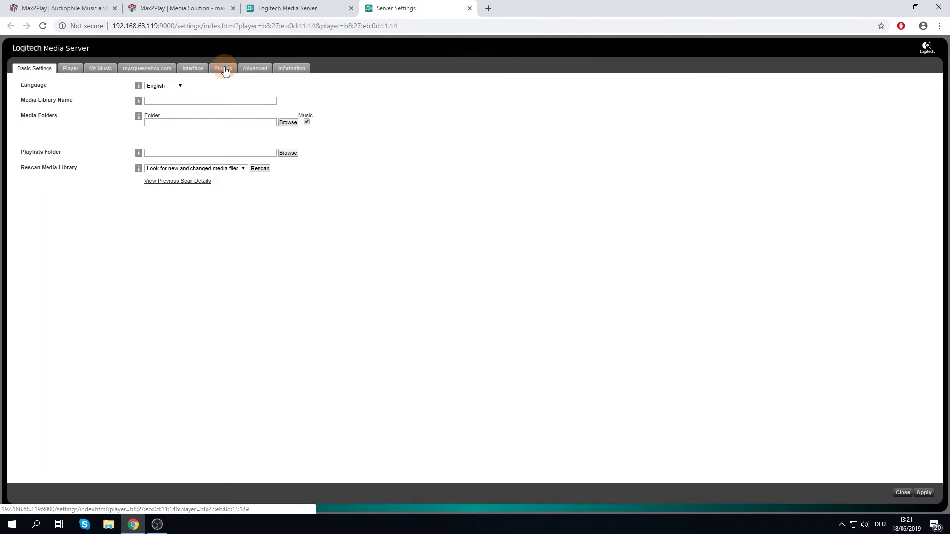
click(224, 68)
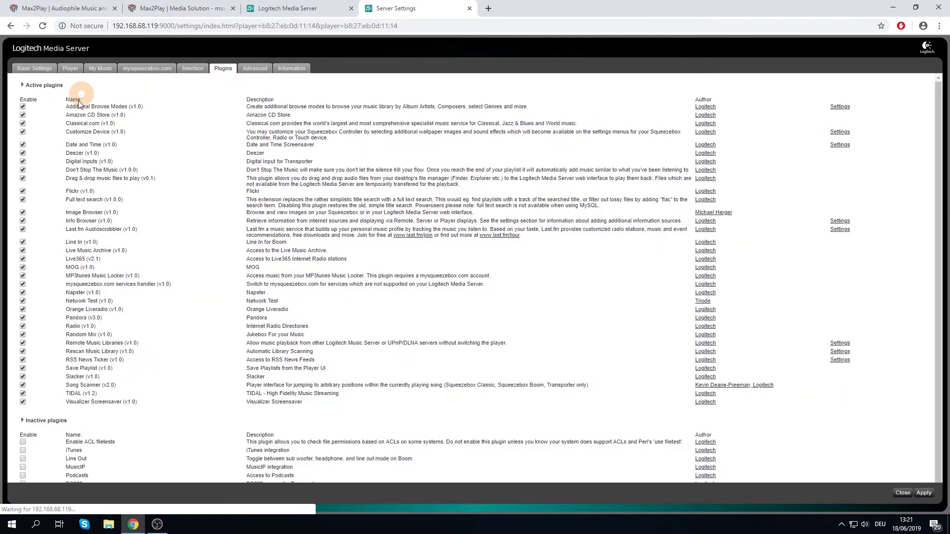
scroll(67, 258, down, 5)
scroll(67, 258, down, 5)
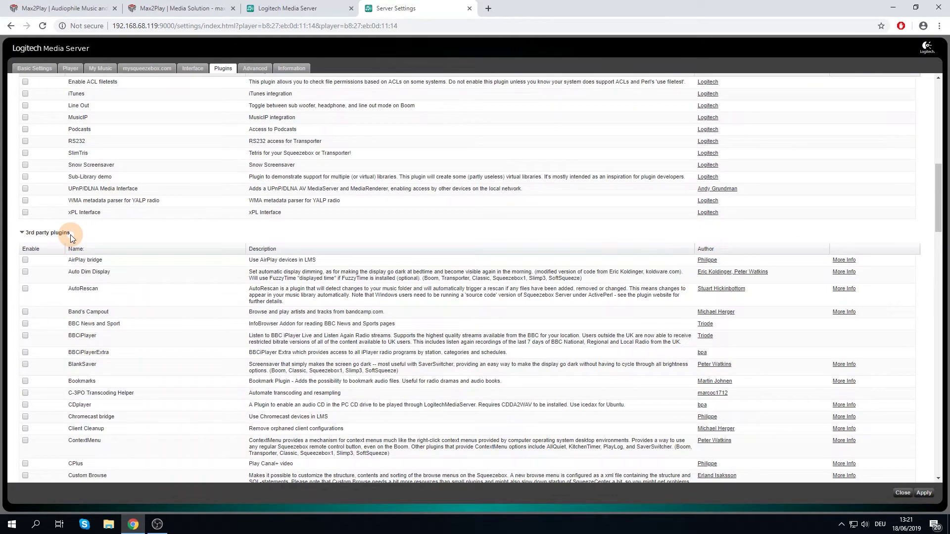
scroll(70, 234, down, 7)
scroll(64, 236, down, 7)
scroll(29, 232, down, 7)
scroll(25, 198, down, 7)
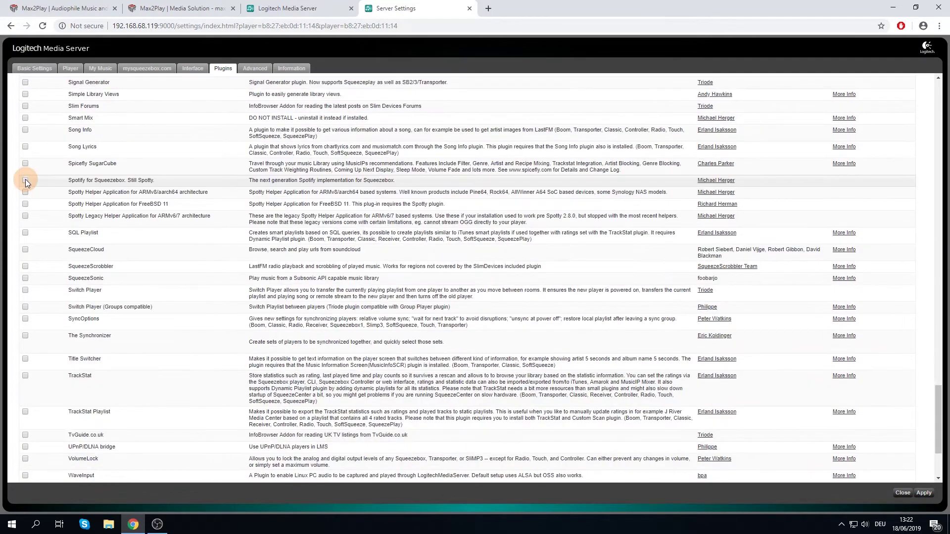
click(25, 180)
click(923, 493)
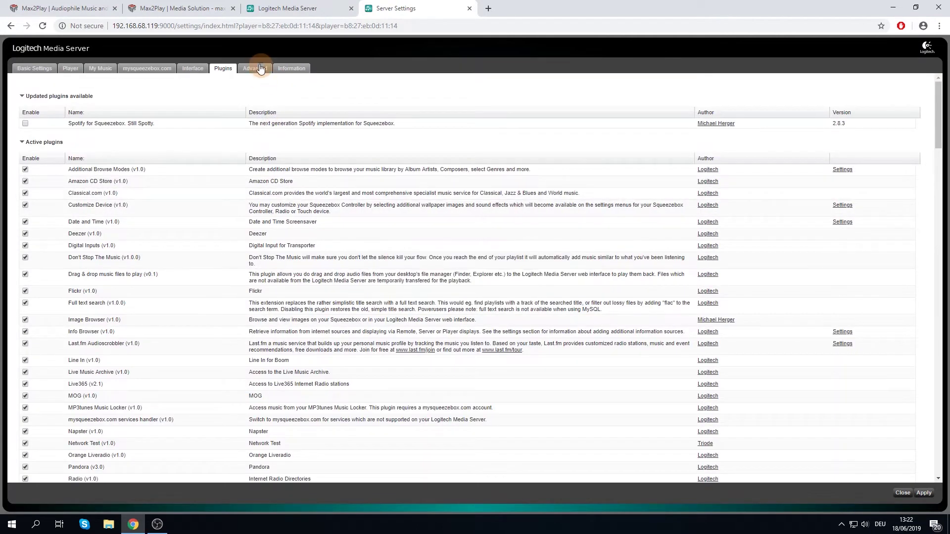
- Select the 'Spotty Spotify for Squeezebox' page from the Advanced settings dropdown
click(259, 68)
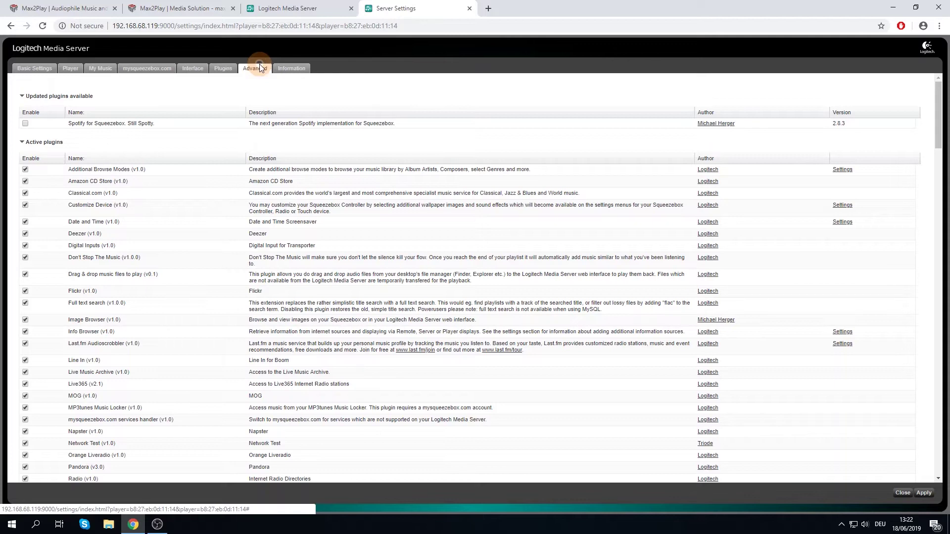
click(51, 80)
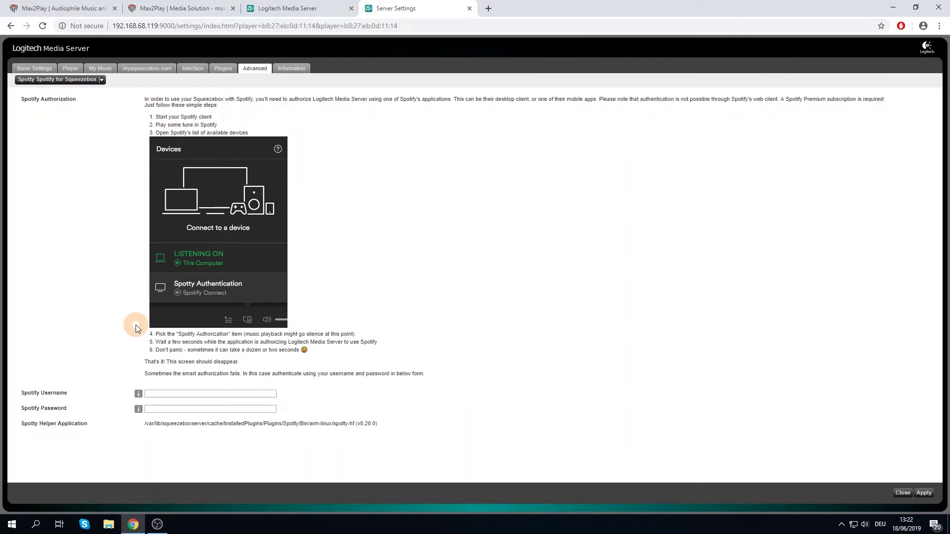
- Launch the Spotify desktop app and choose 'Spotify Authorization' as the playback device
click(895, 8)
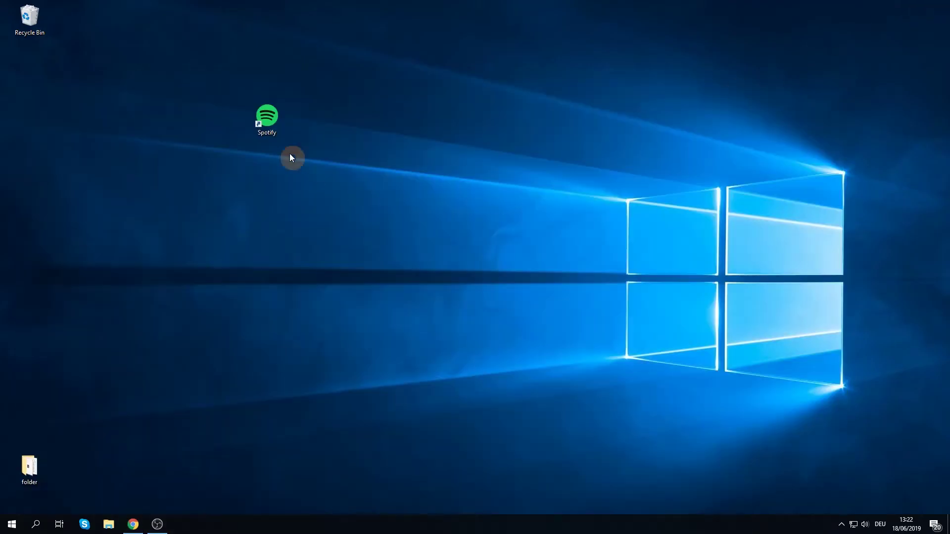
double_click(271, 120)
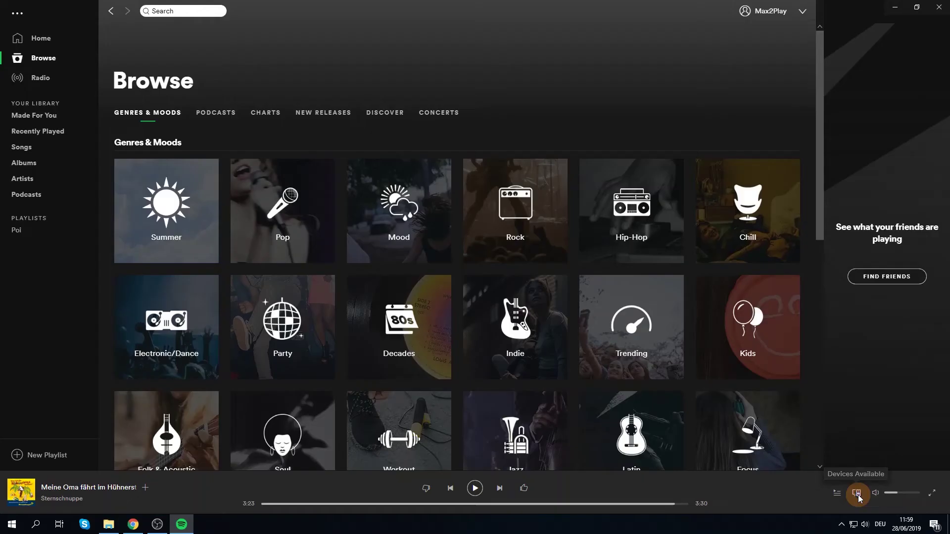
click(857, 494)
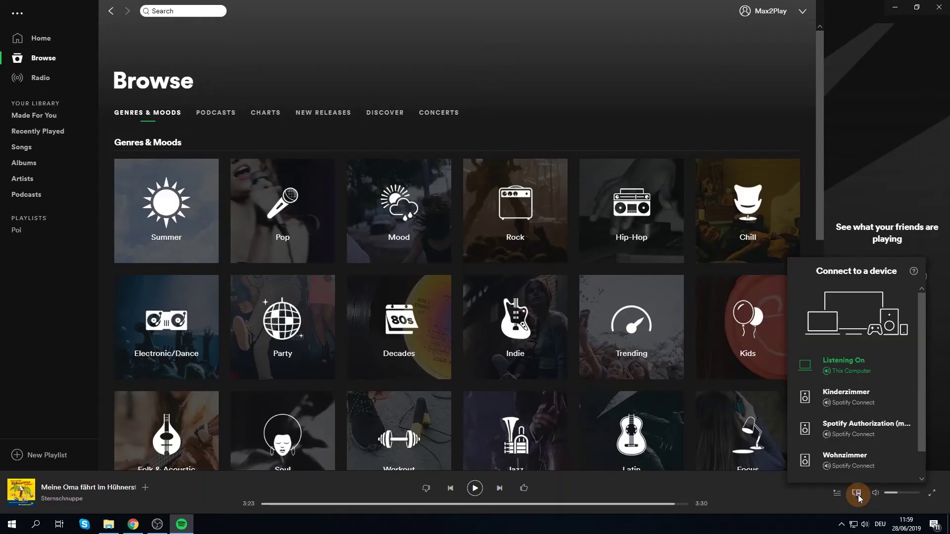
click(854, 427)
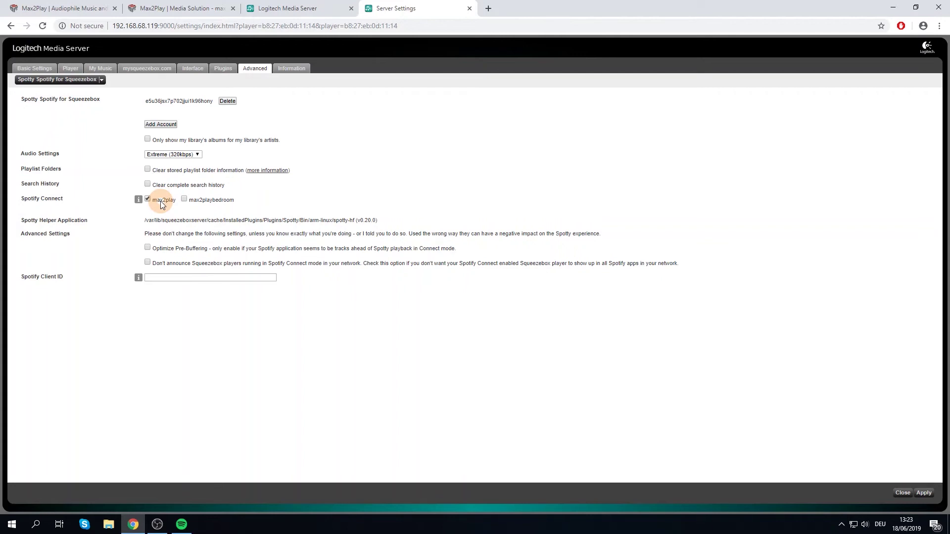
- Apply the Spotty settings with Spotify Connect enabled for max2play
click(924, 494)
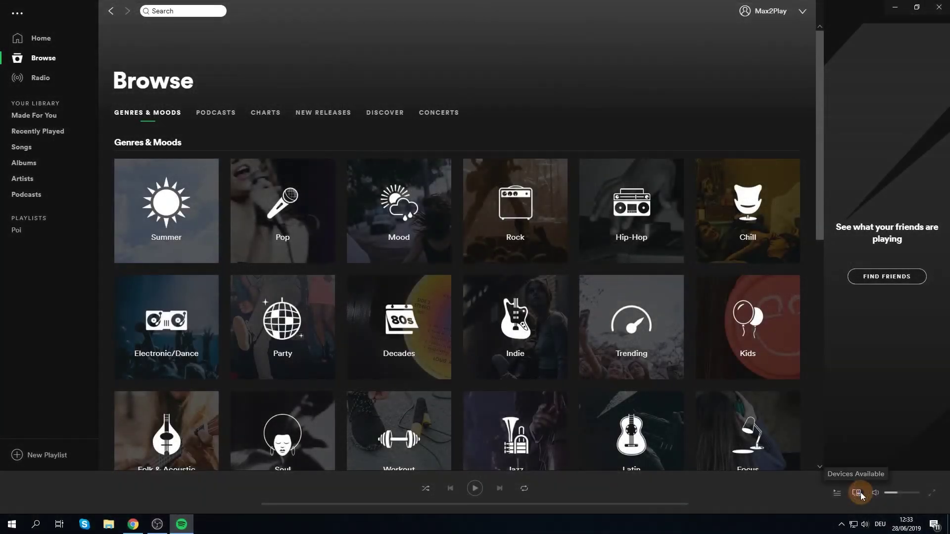
- Pick max2play from Spotify's 'Connect to a device' list
click(859, 493)
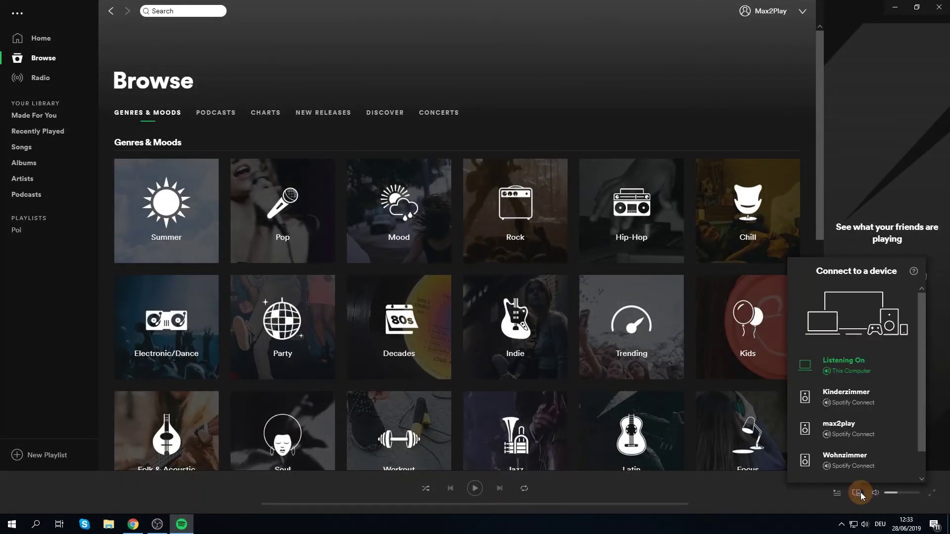
click(844, 435)
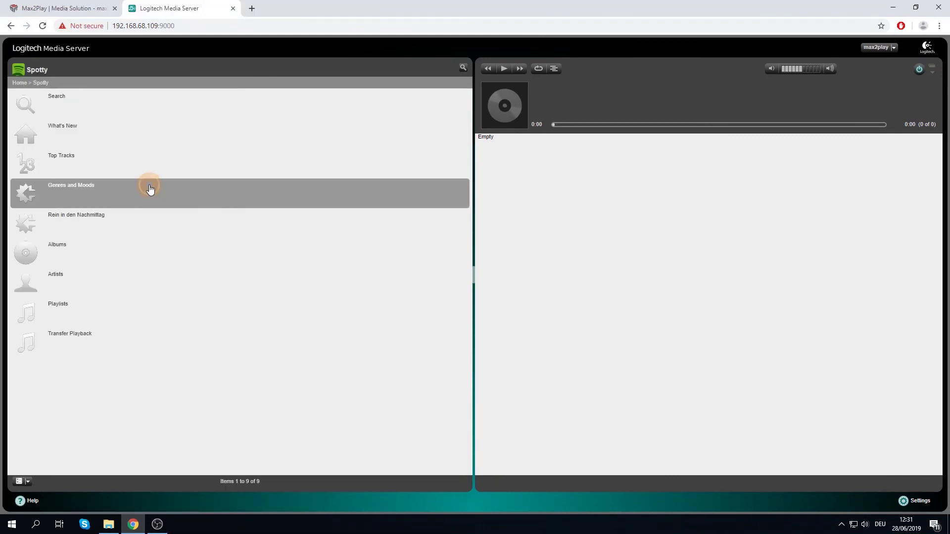
- Add a Classical playlist from Spotty's Genres and Moods to the current playlist
click(151, 190)
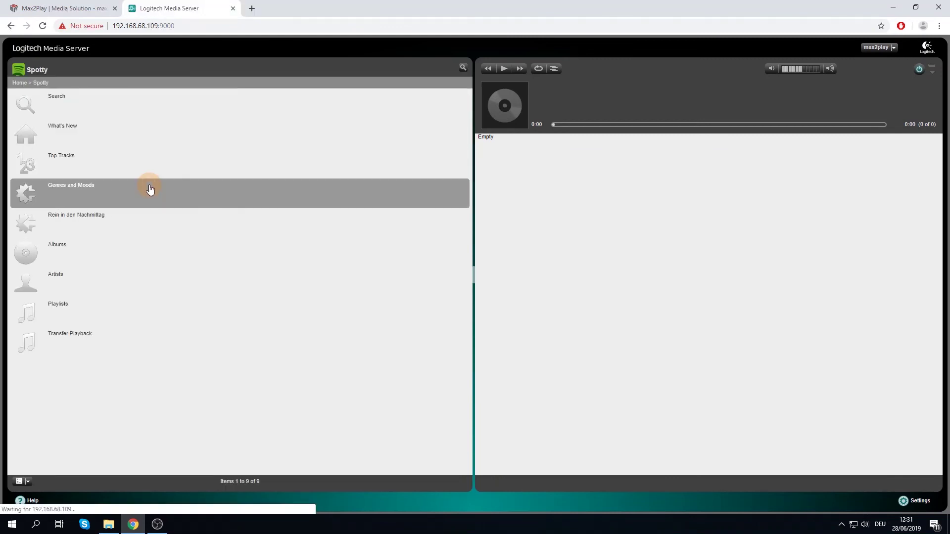
scroll(324, 243, down, 4)
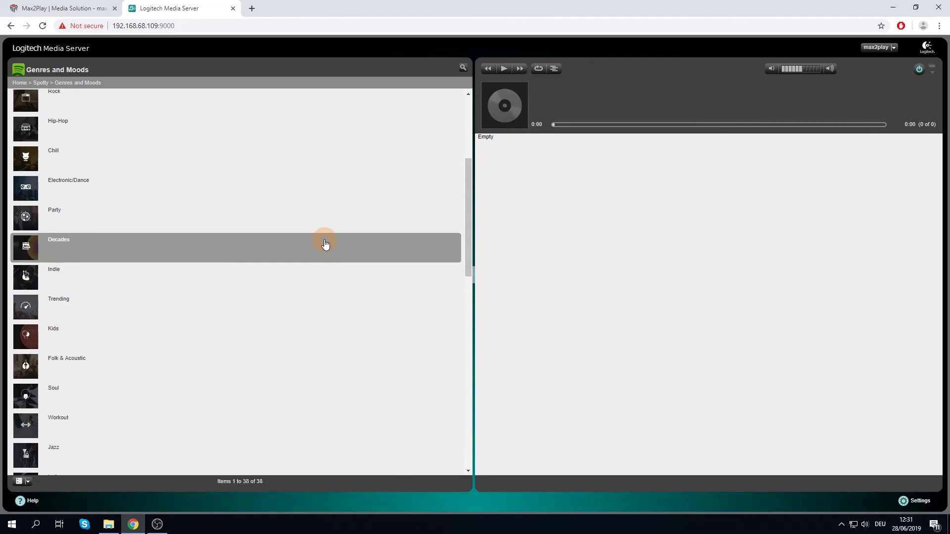
scroll(324, 242, down, 4)
scroll(324, 242, down, 3)
click(325, 357)
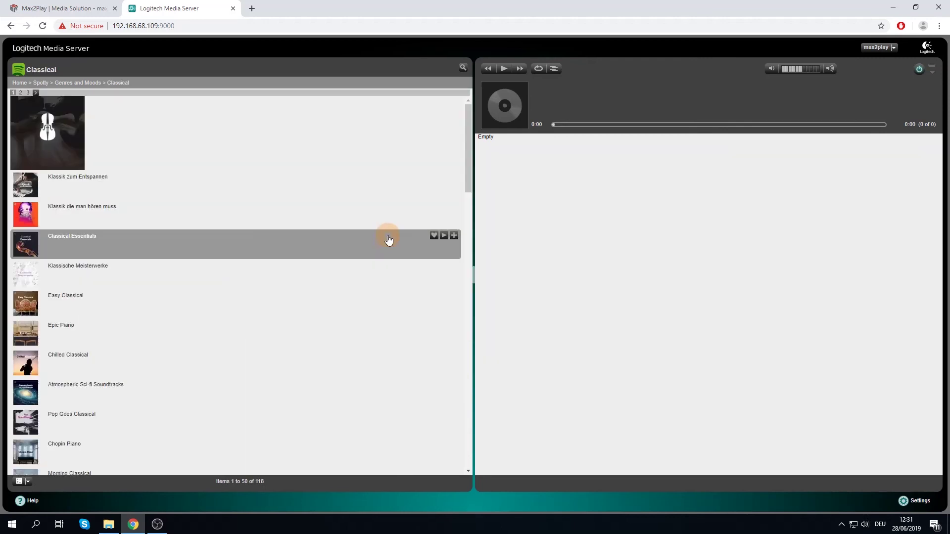
click(454, 235)
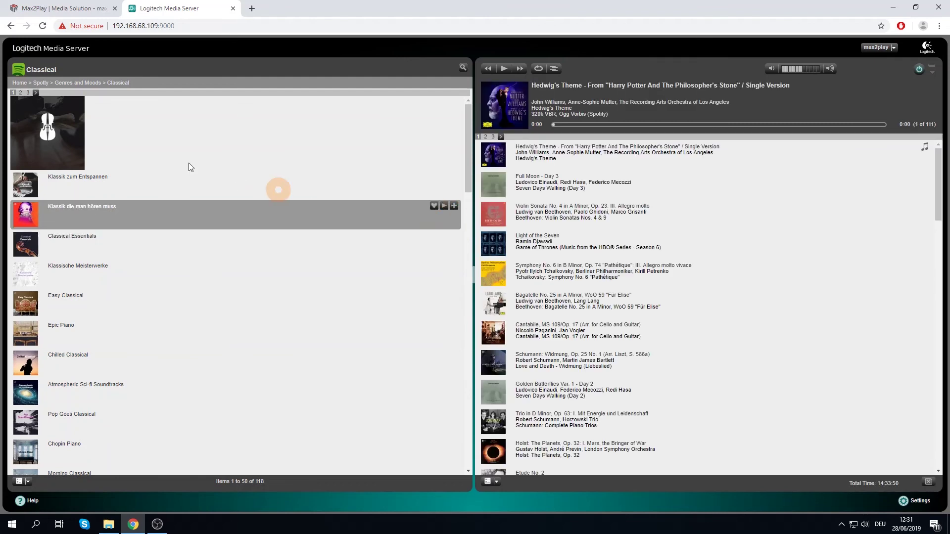
- Search Spotty for 'bach' and scroll through the results
click(42, 84)
click(438, 110)
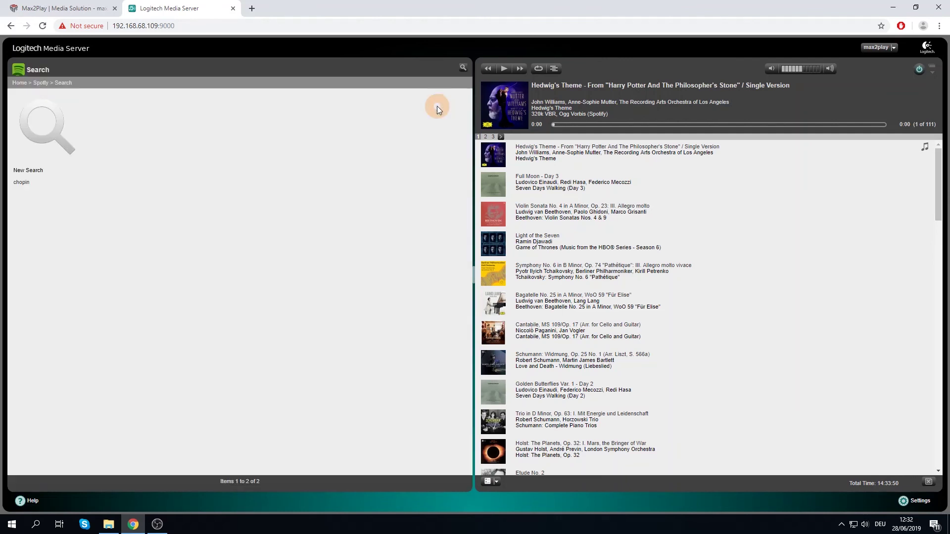
text(bach)
key(Return)
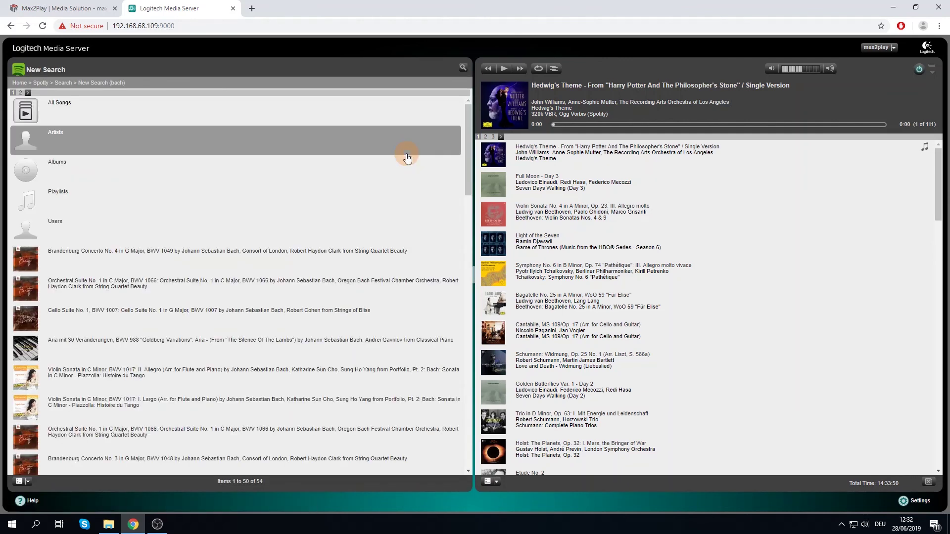
scroll(415, 197, down, 3)
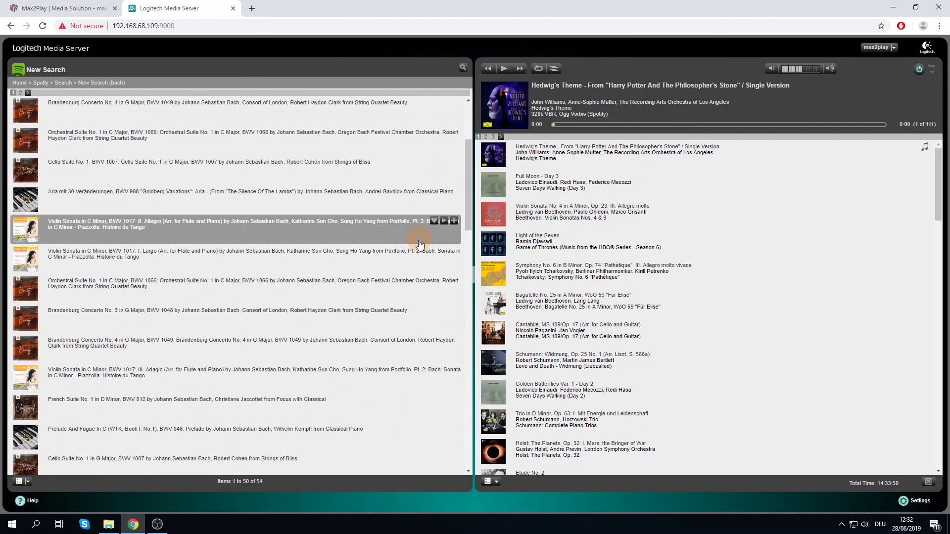